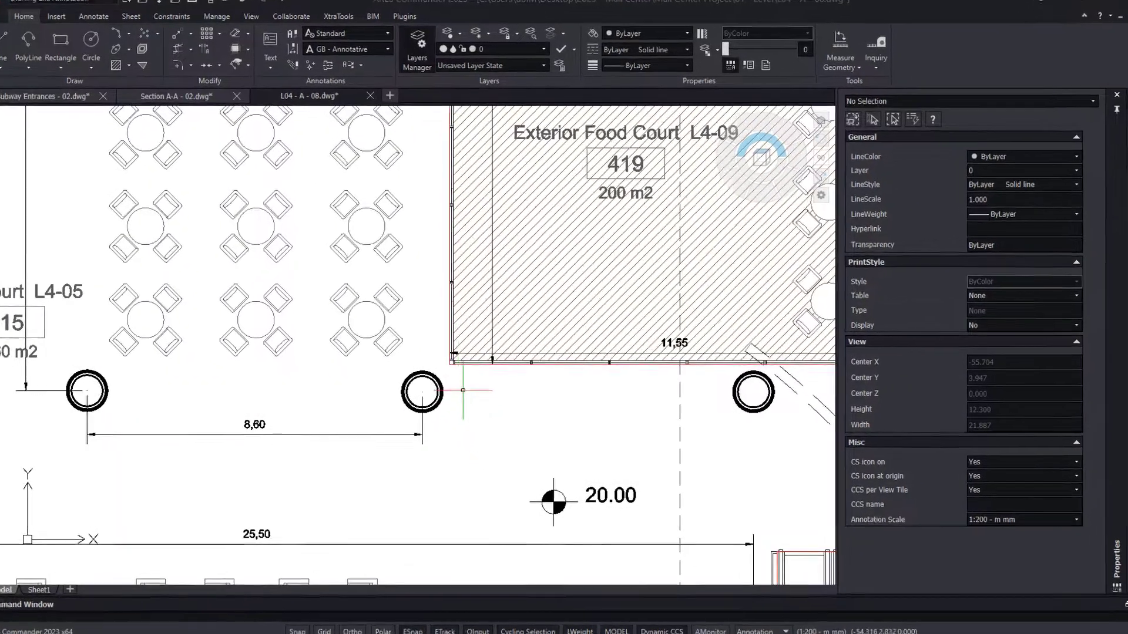
Pick the hatch where it overlaps the wall, then clear it
click(453, 340)
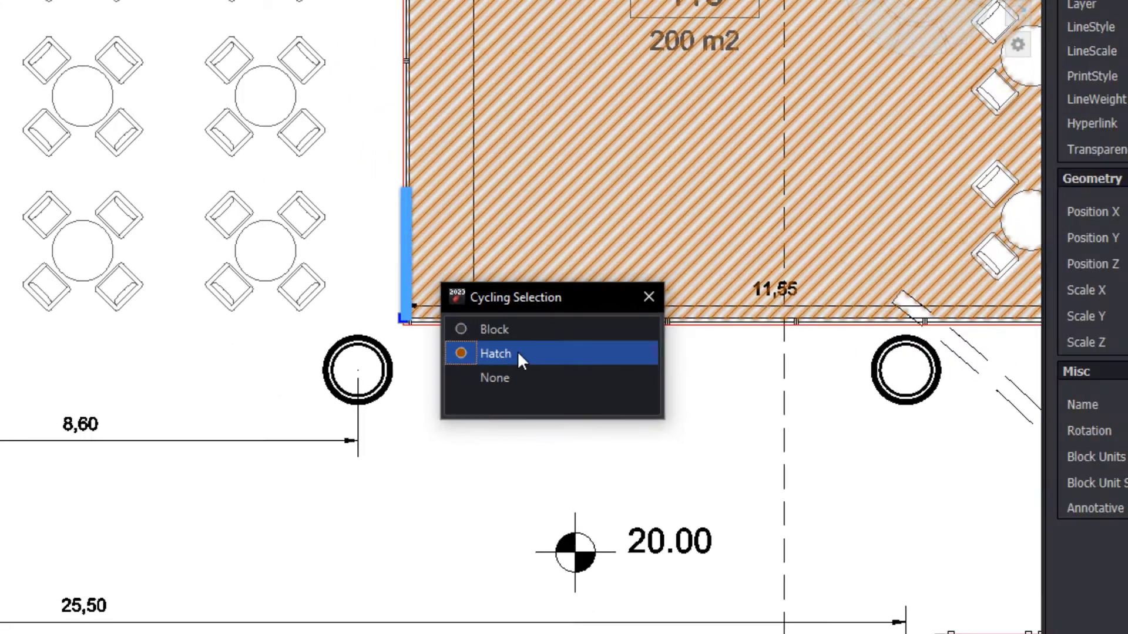
click(521, 318)
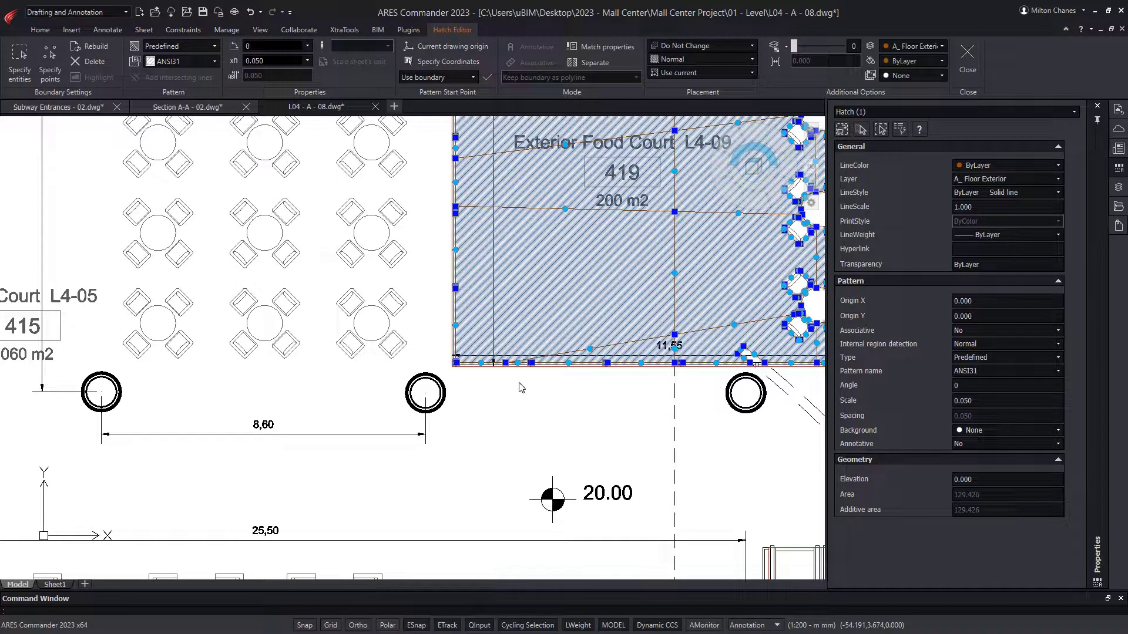
key(Escape)
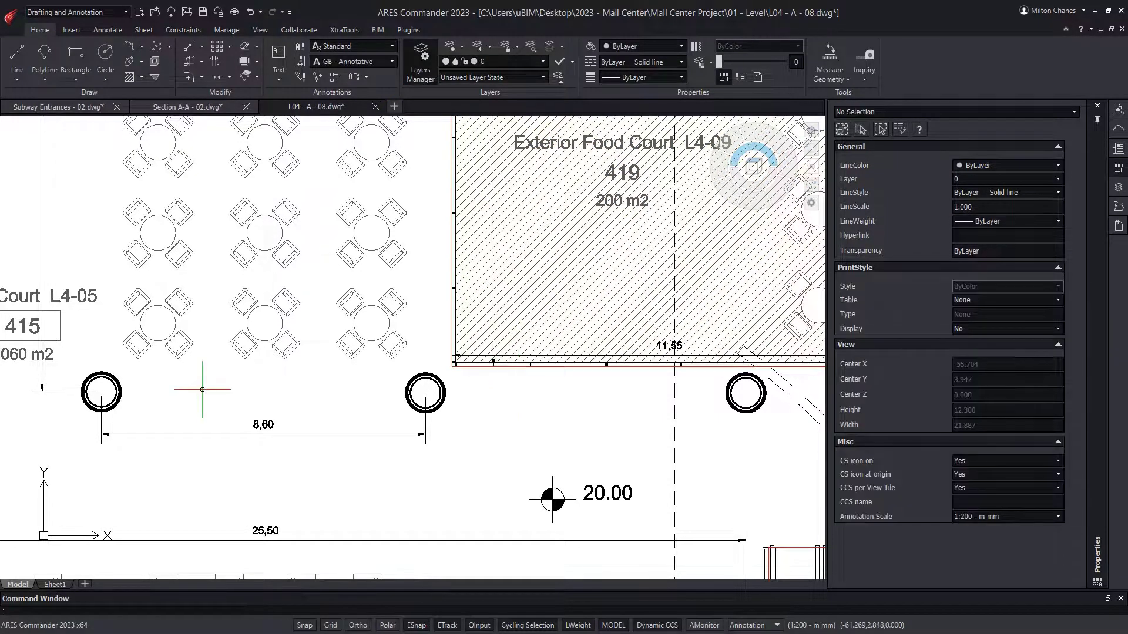
Select one table-and-chairs block plus the 8,60 dimension, then deselect them
click(186, 353)
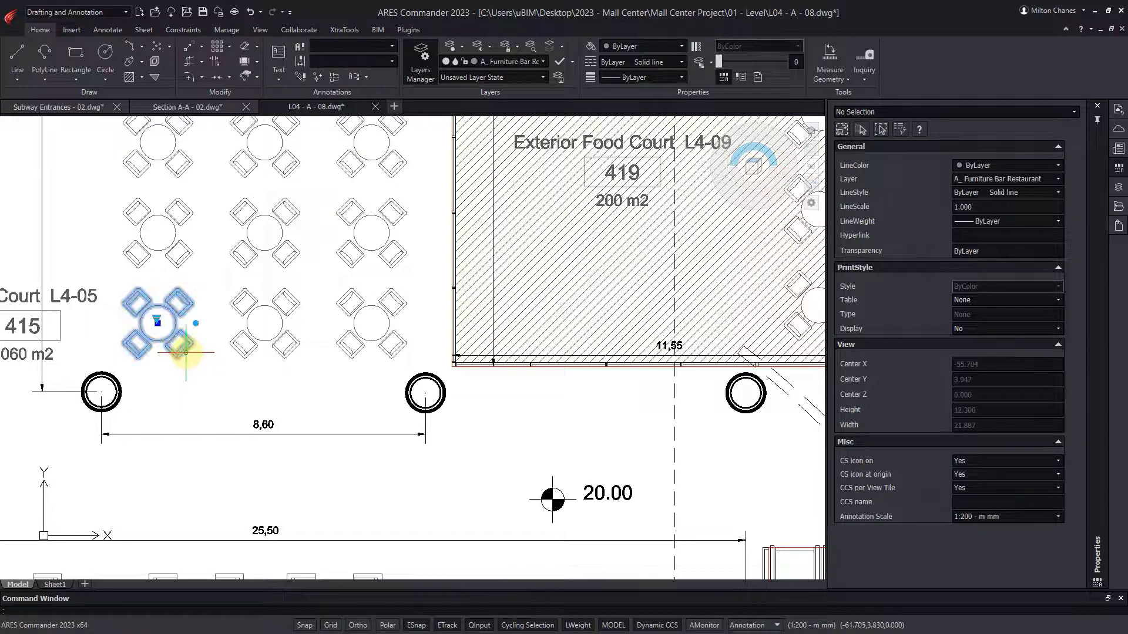
click(216, 432)
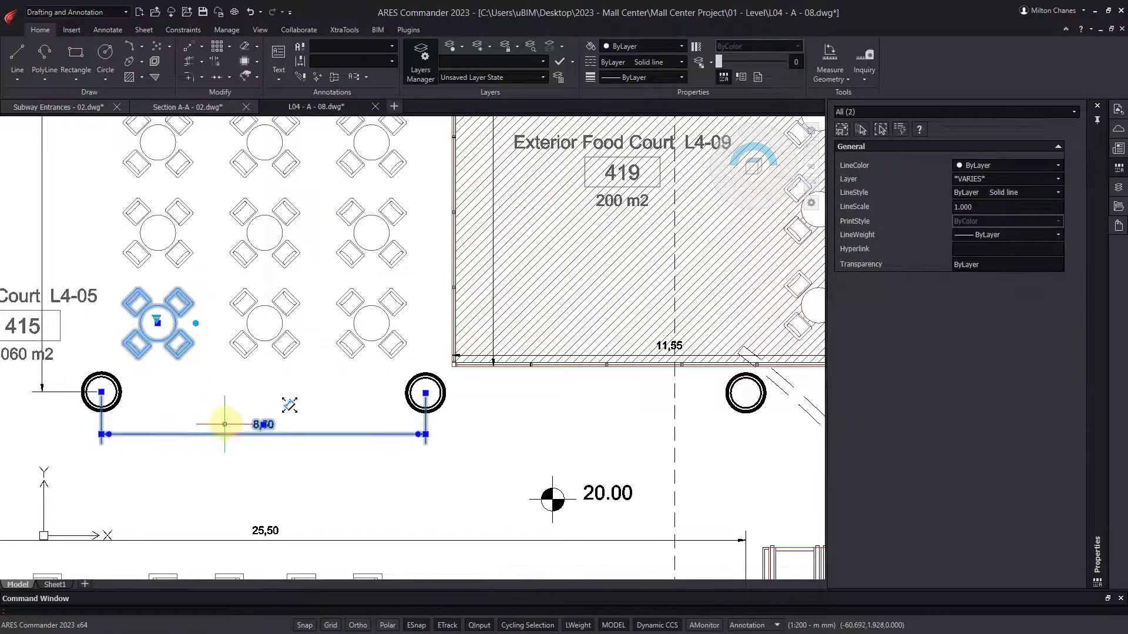
key(Escape)
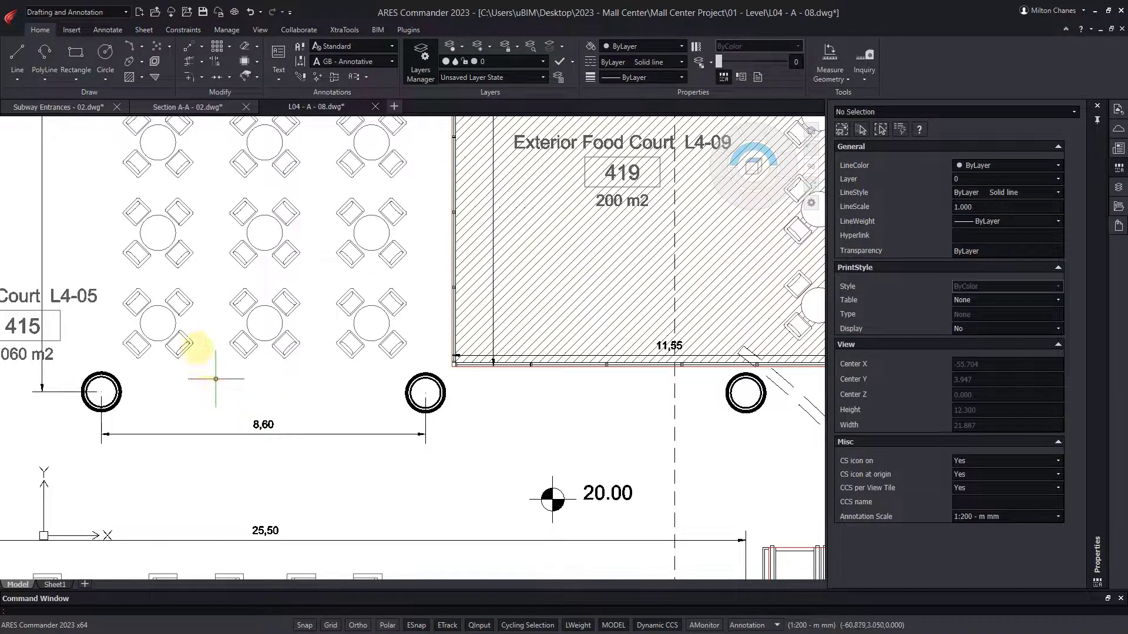
Window-select two enclosed tables, clear them, then crossing-select the tables, column and dimension
click(94, 183)
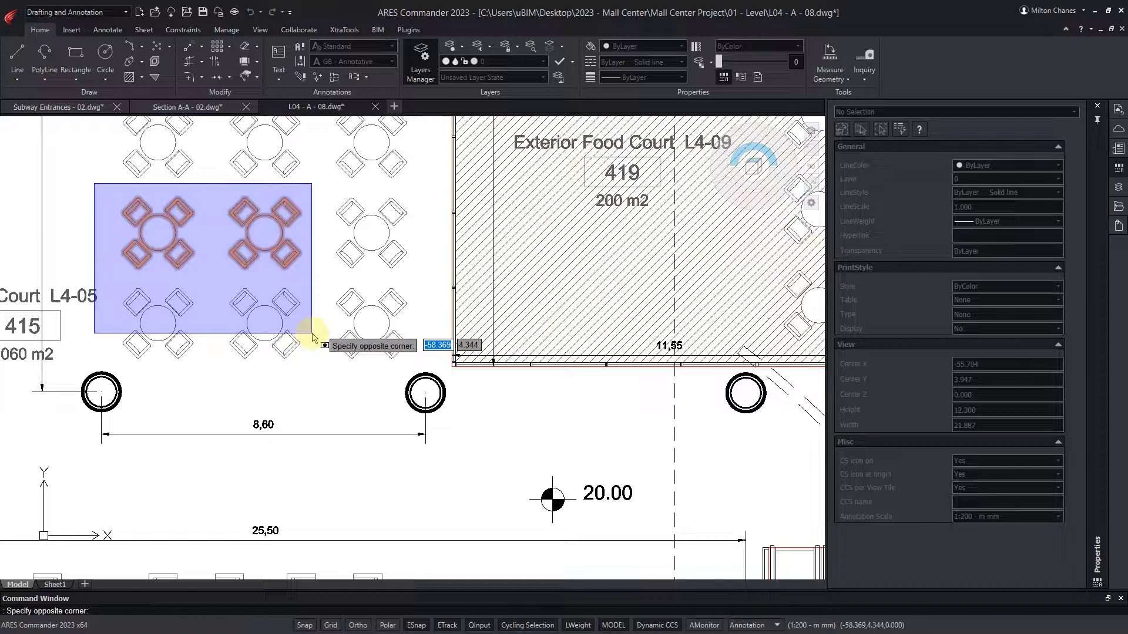
click(311, 335)
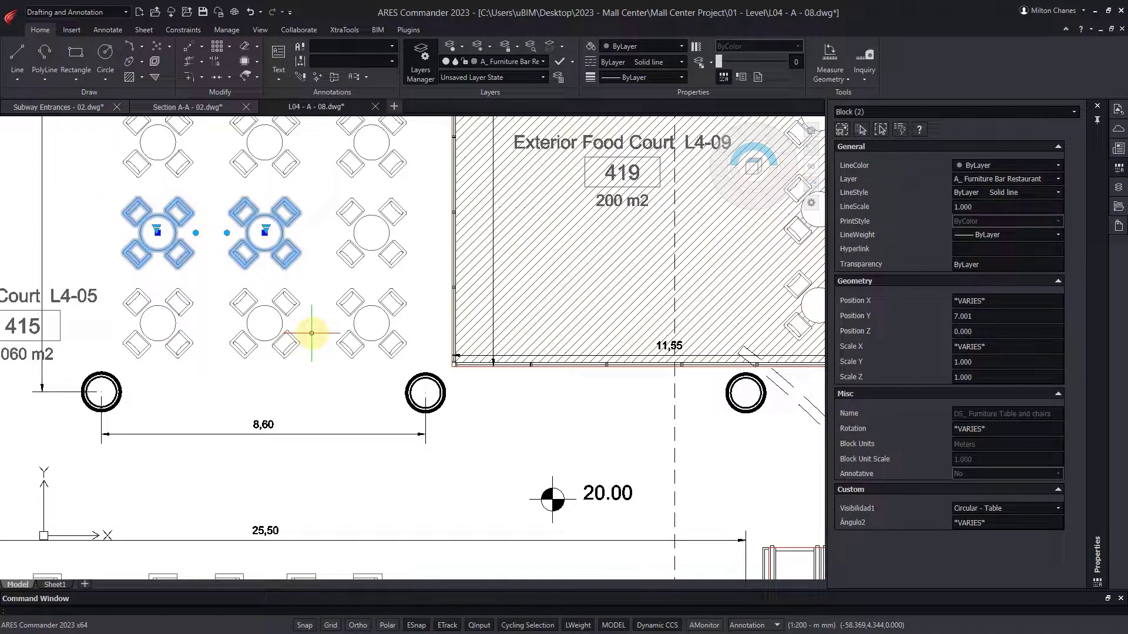
key(Escape)
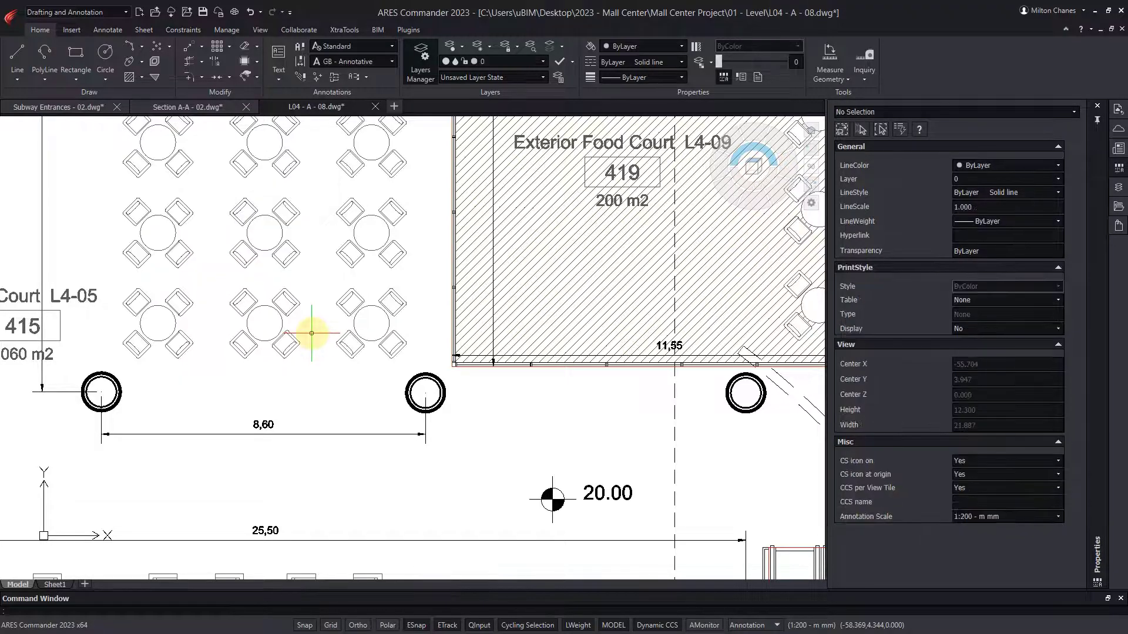
click(319, 185)
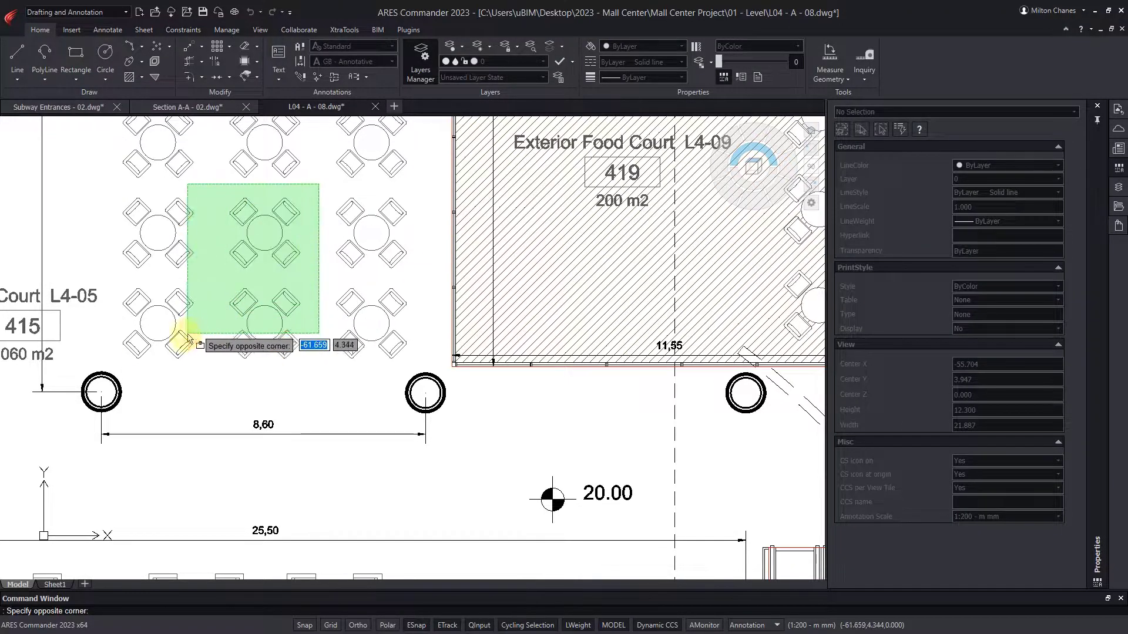
click(101, 398)
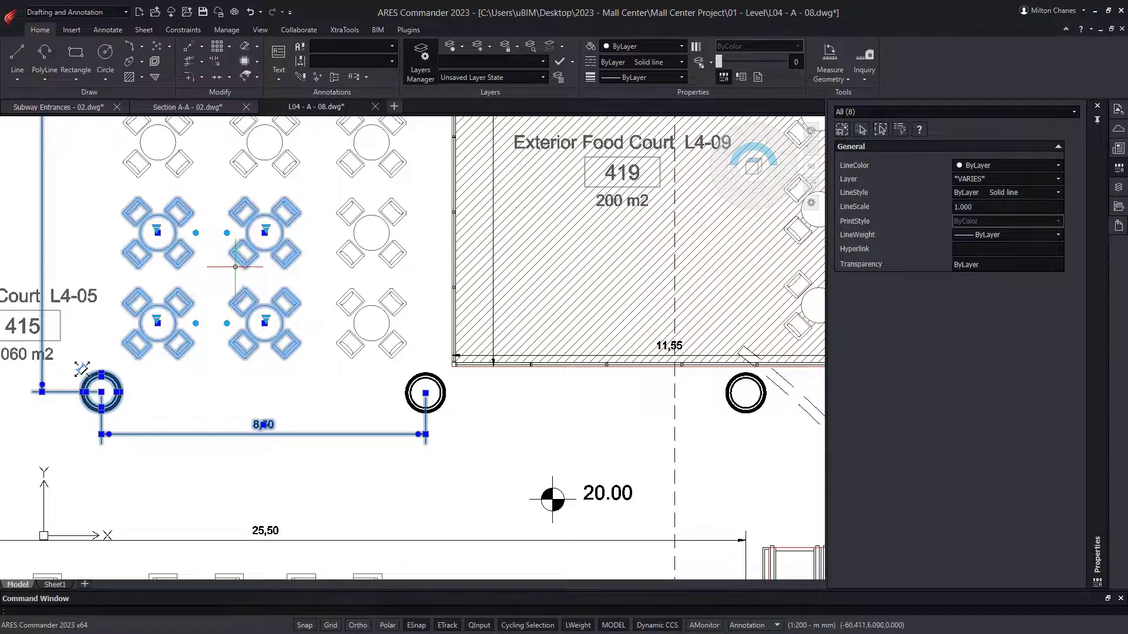
Remove the upper-right table, the column and the 8,60 dimension from the selection
shift+click(241, 257)
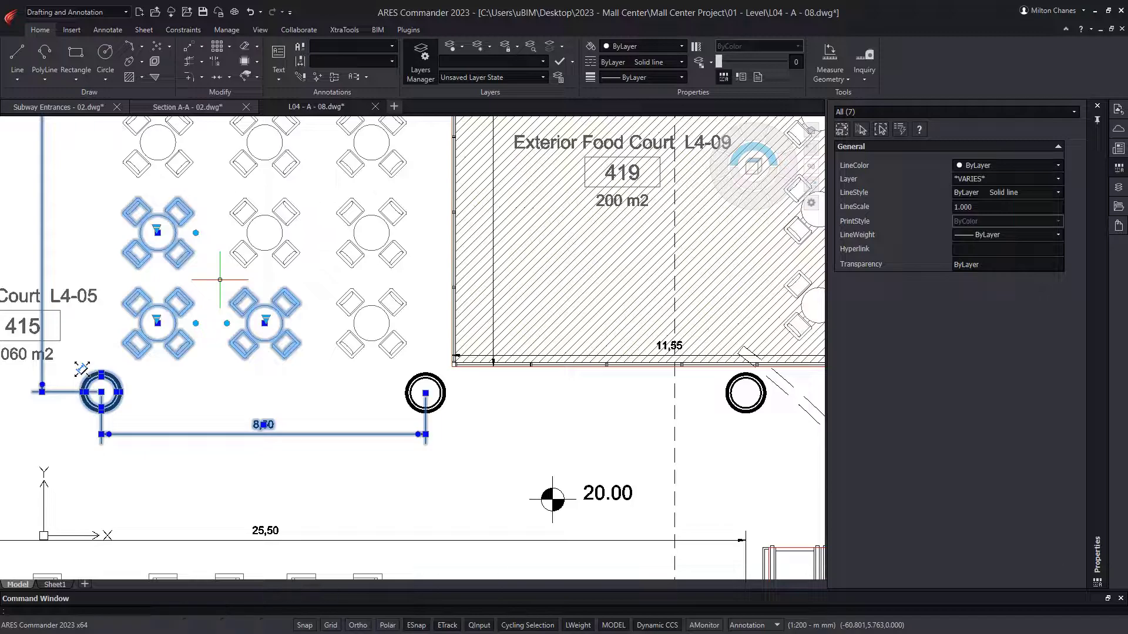
click(63, 430)
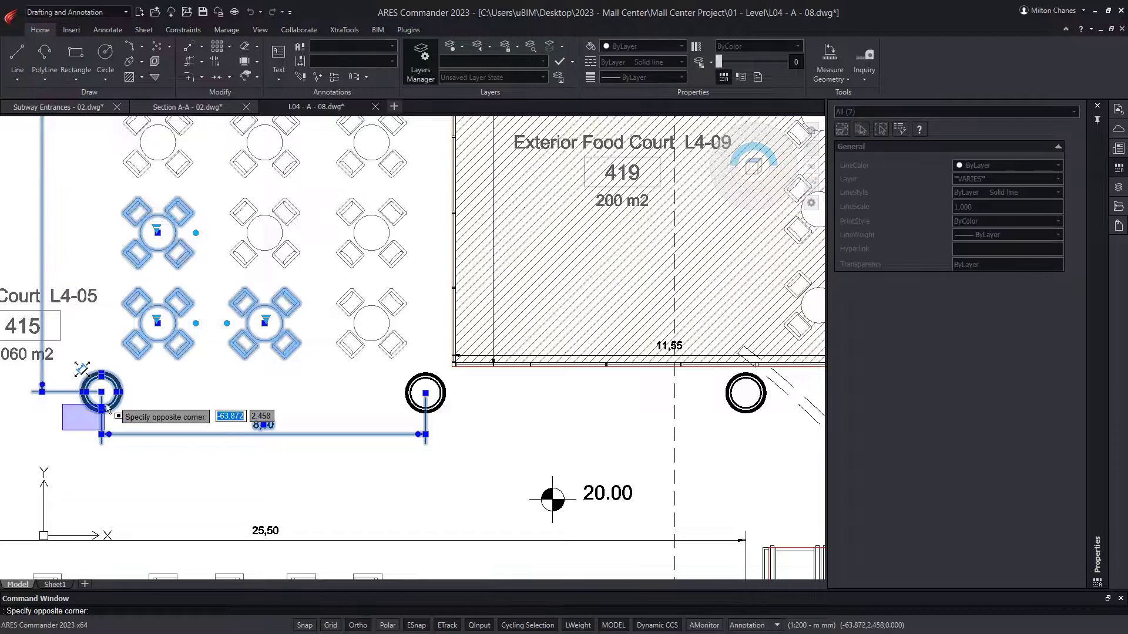
shift+click(131, 366)
shift+click(181, 397)
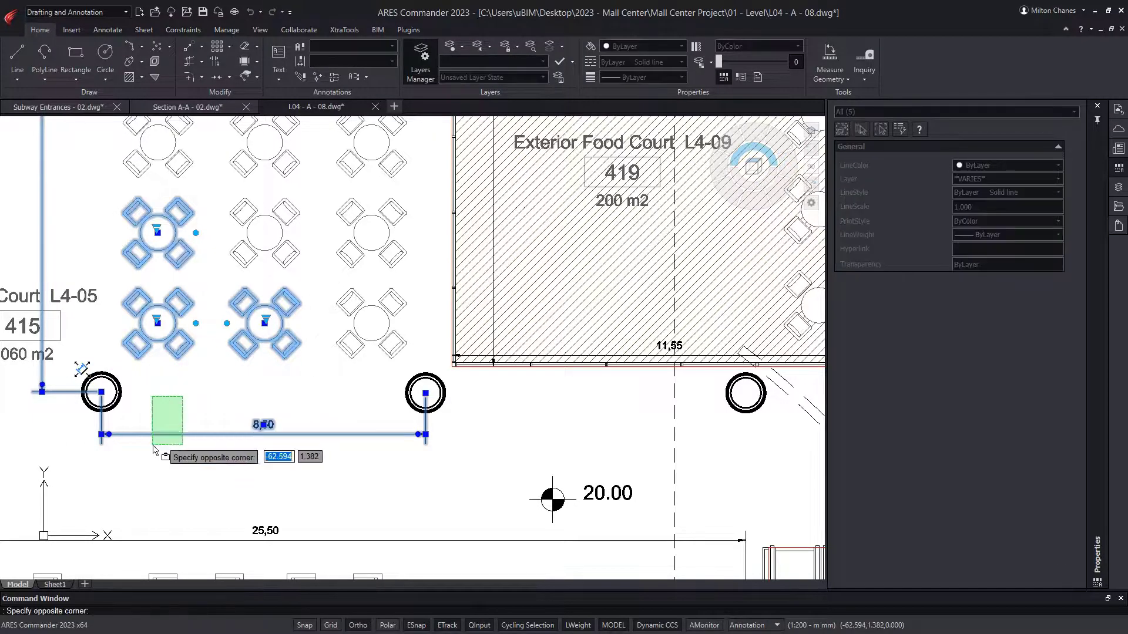
shift+click(149, 451)
Lasso-add the right-hand tables for six tables total, then clear the selection
mouse_move(212, 291)
mouse_down()
mouse_move(228, 229)
mouse_move(324, 272)
mouse_up()
mouse_move(416, 284)
mouse_down()
mouse_move(339, 262)
mouse_move(311, 272)
mouse_up()
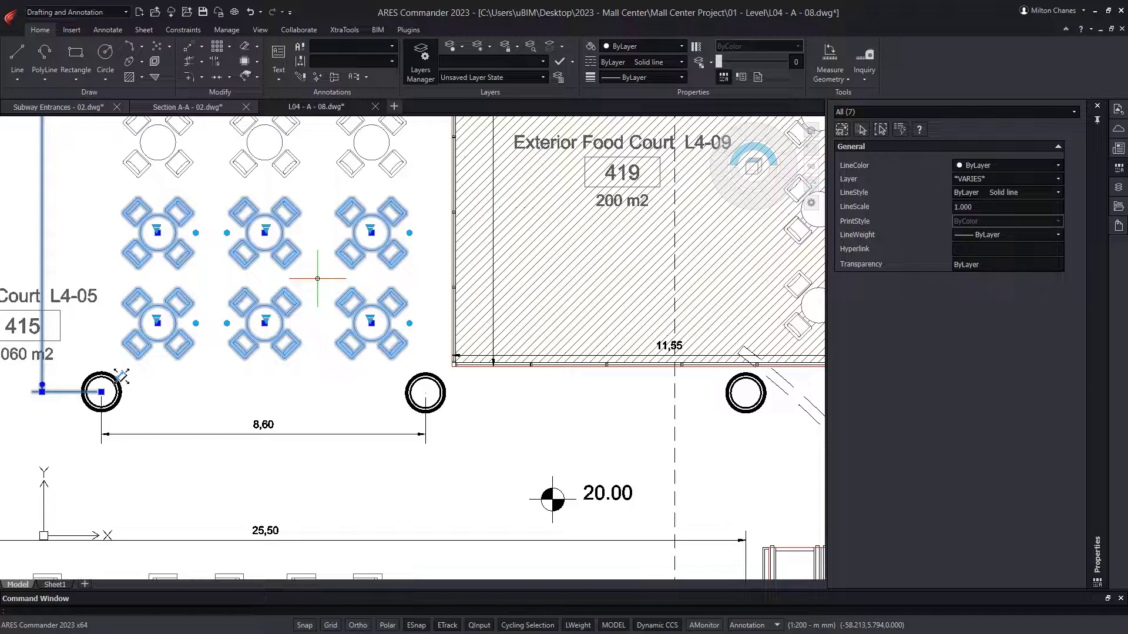
key(Escape)
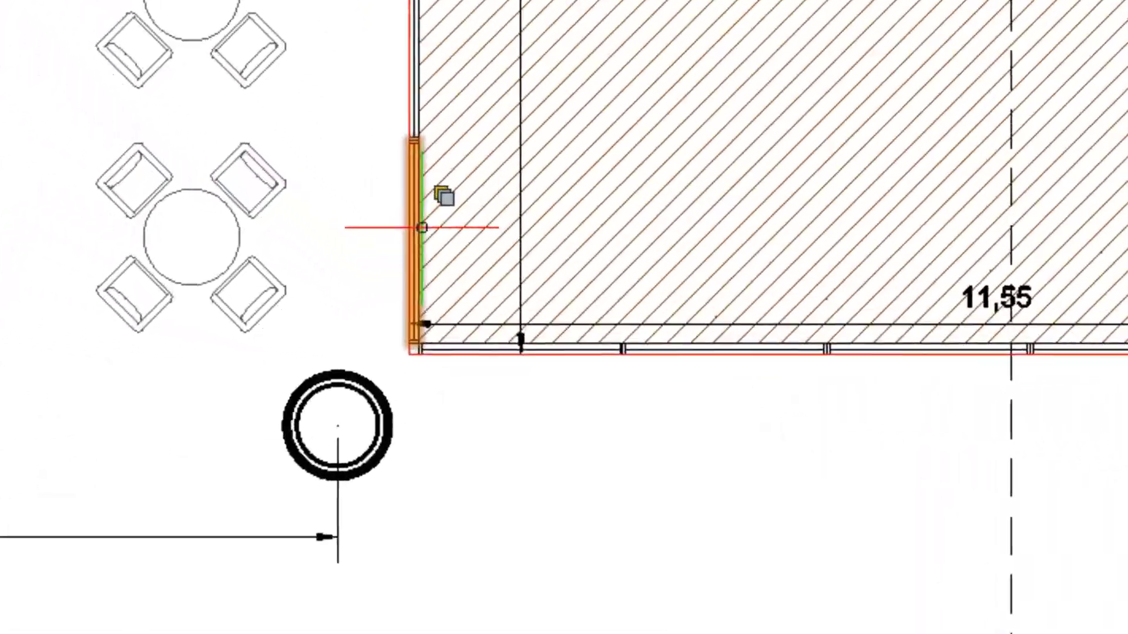
Pick the 2 m window block at the left-wall overlap and begin a corner crossing window
click(415, 212)
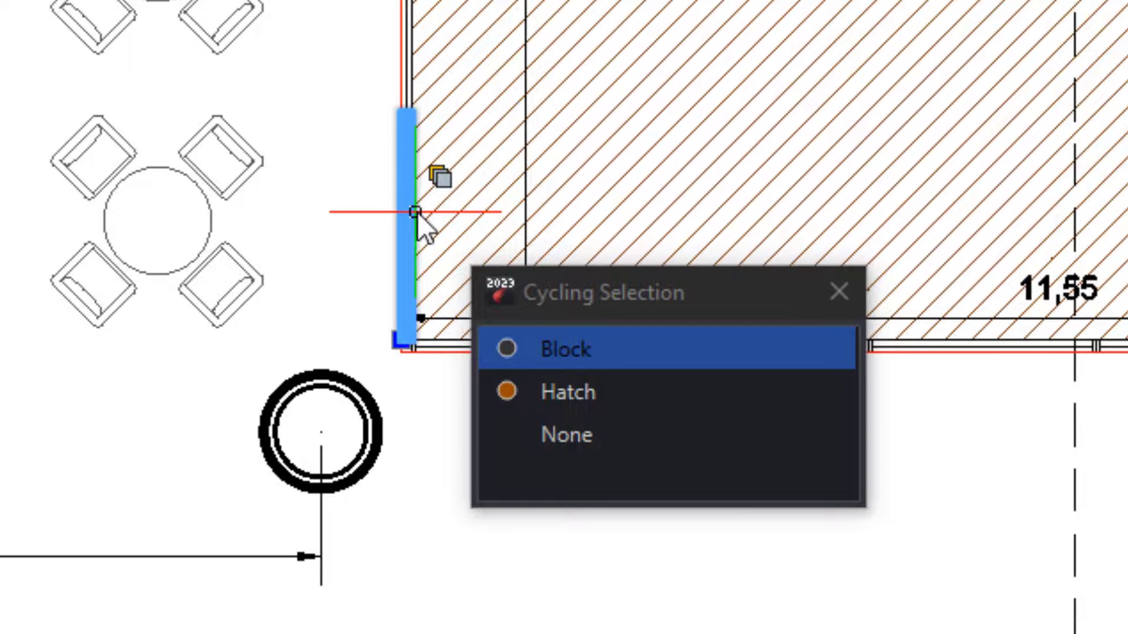
key(Escape)
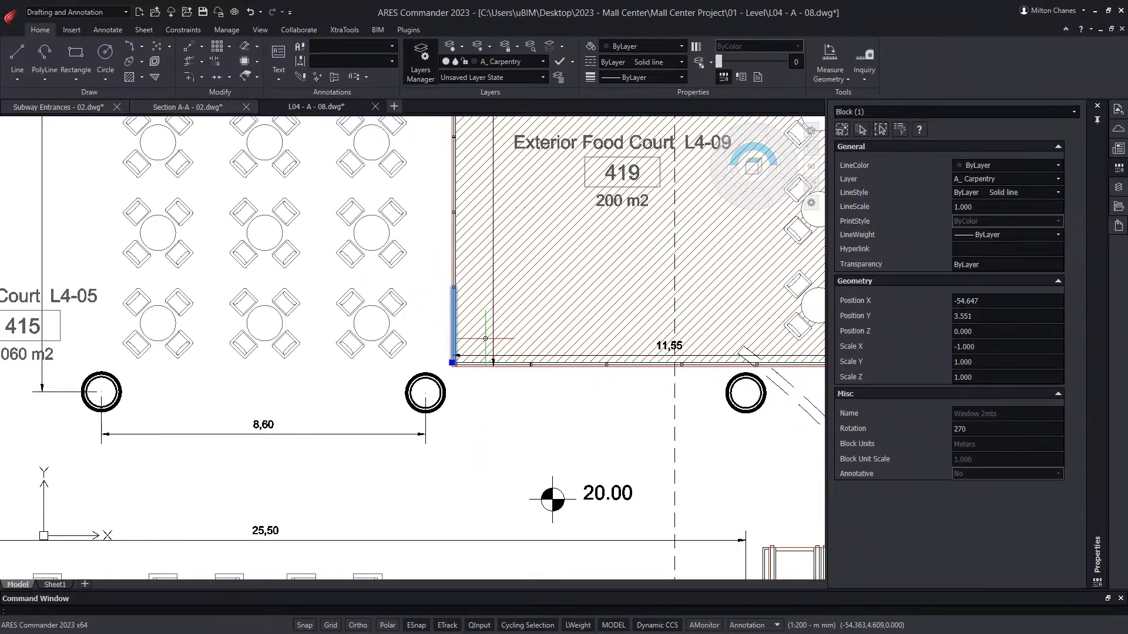
click(516, 378)
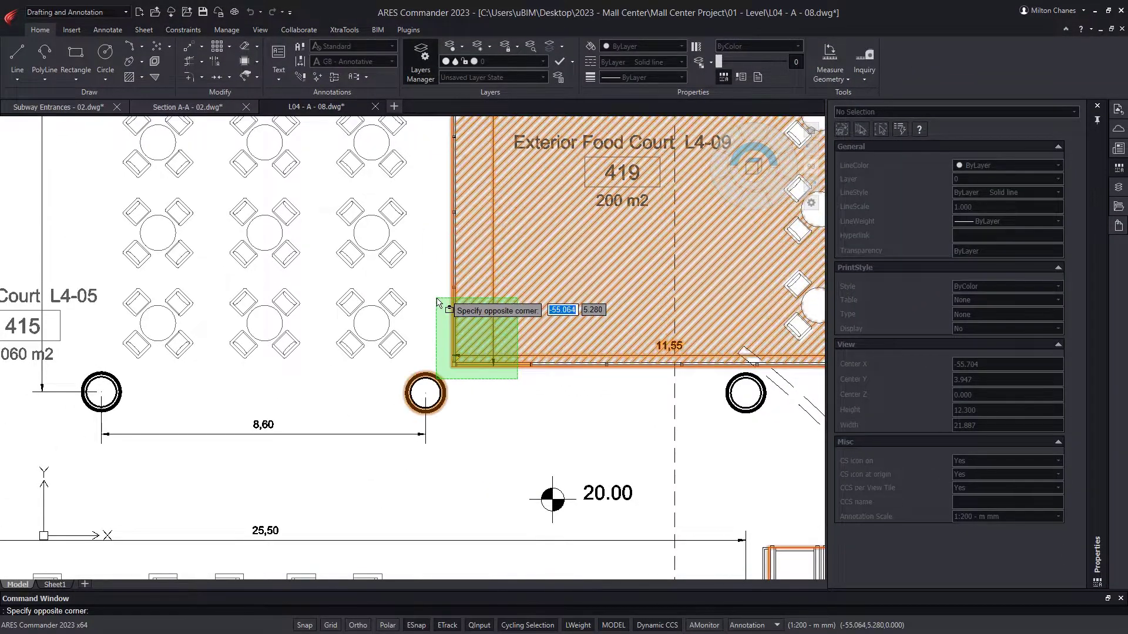
Crossing-select the food court corner, then Smart Select only Hatch entities
click(436, 299)
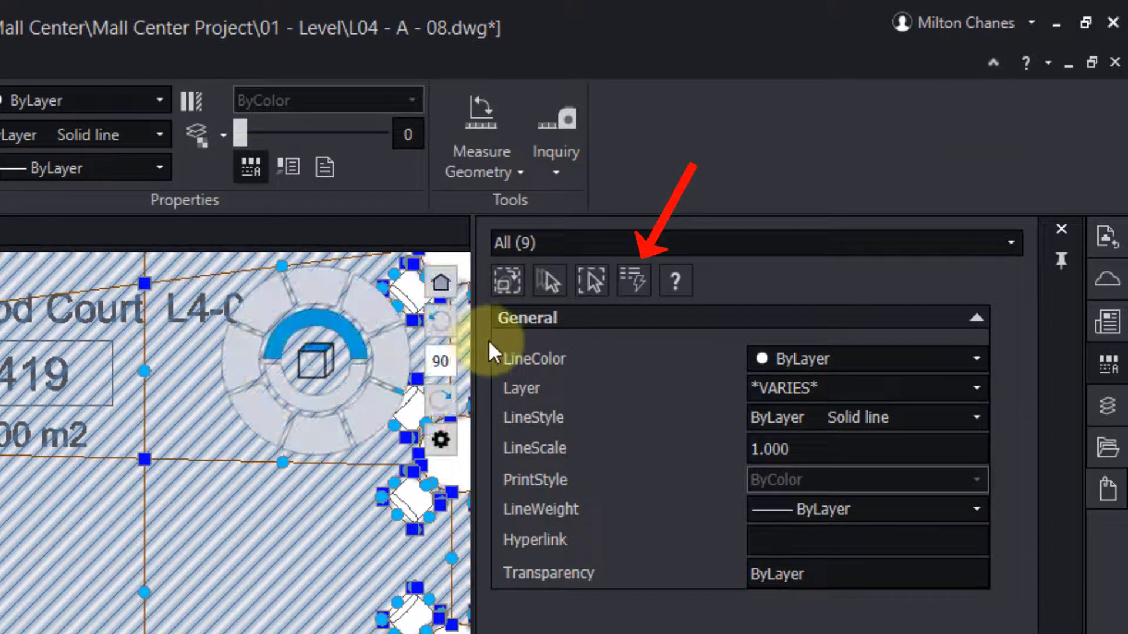
click(631, 281)
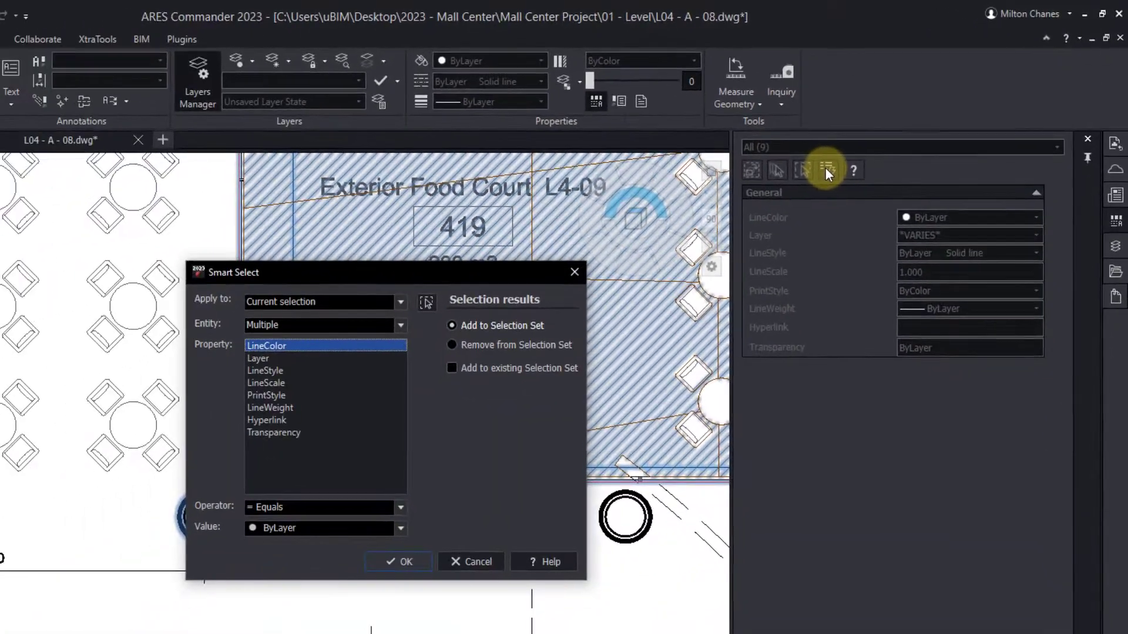
click(366, 324)
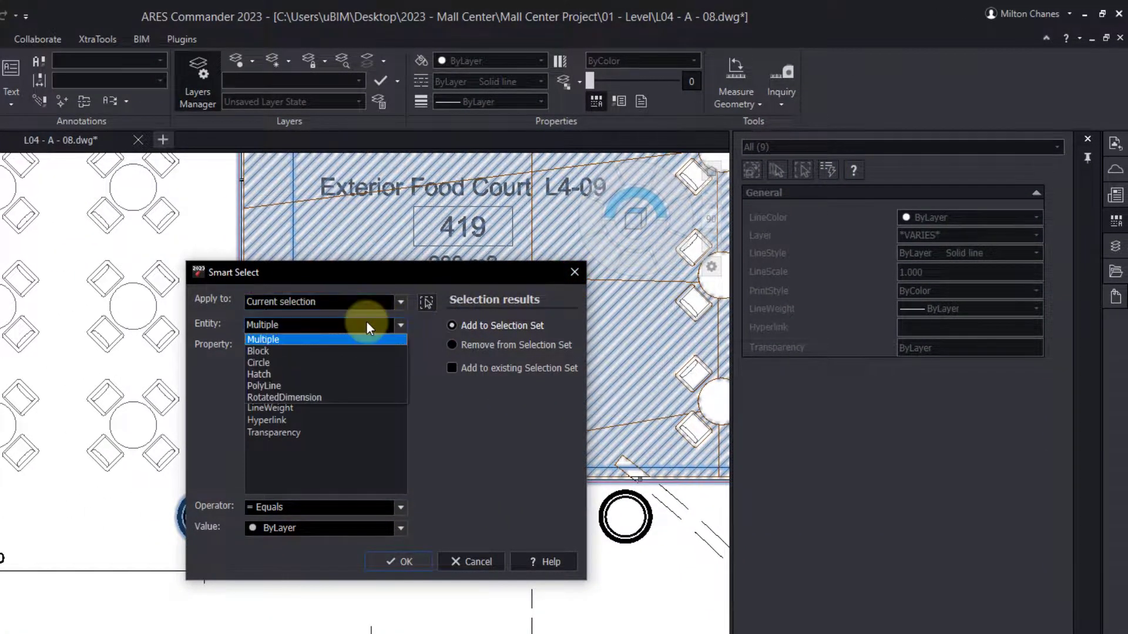
click(324, 374)
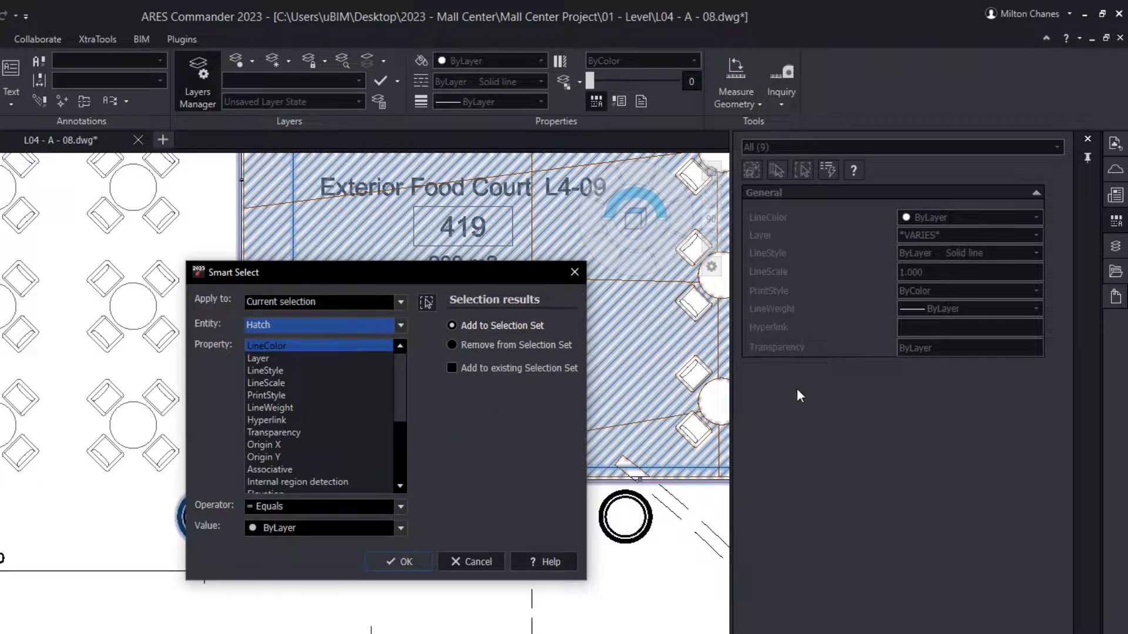
key(Return)
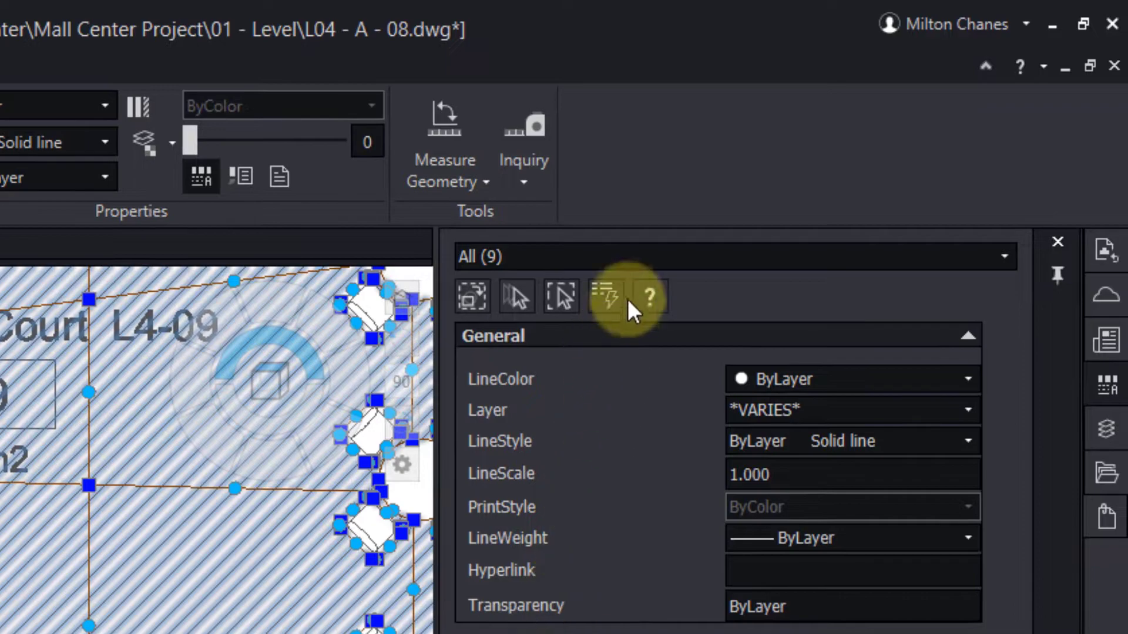
Filter the Properties palette to Hatch (1), then clear the selection
click(719, 212)
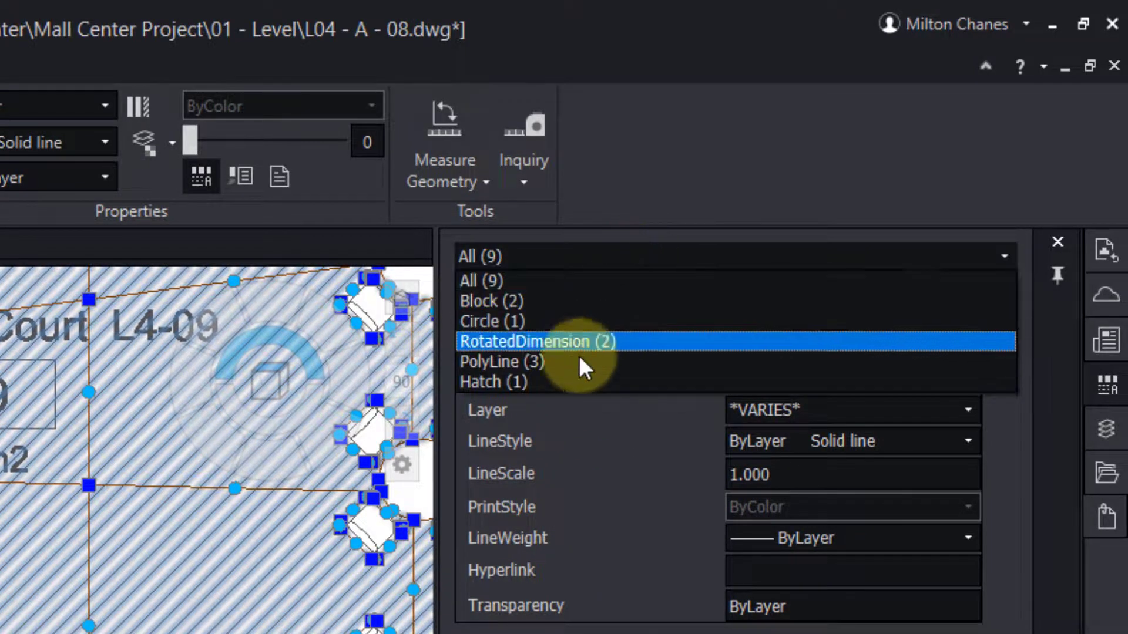
click(563, 379)
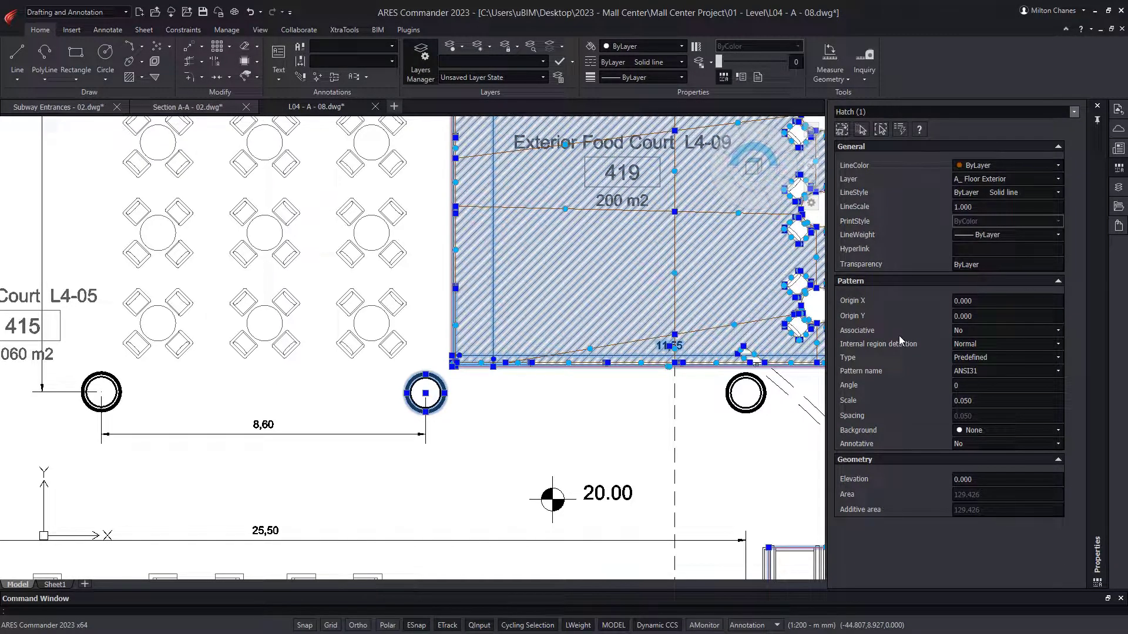
key(Escape)
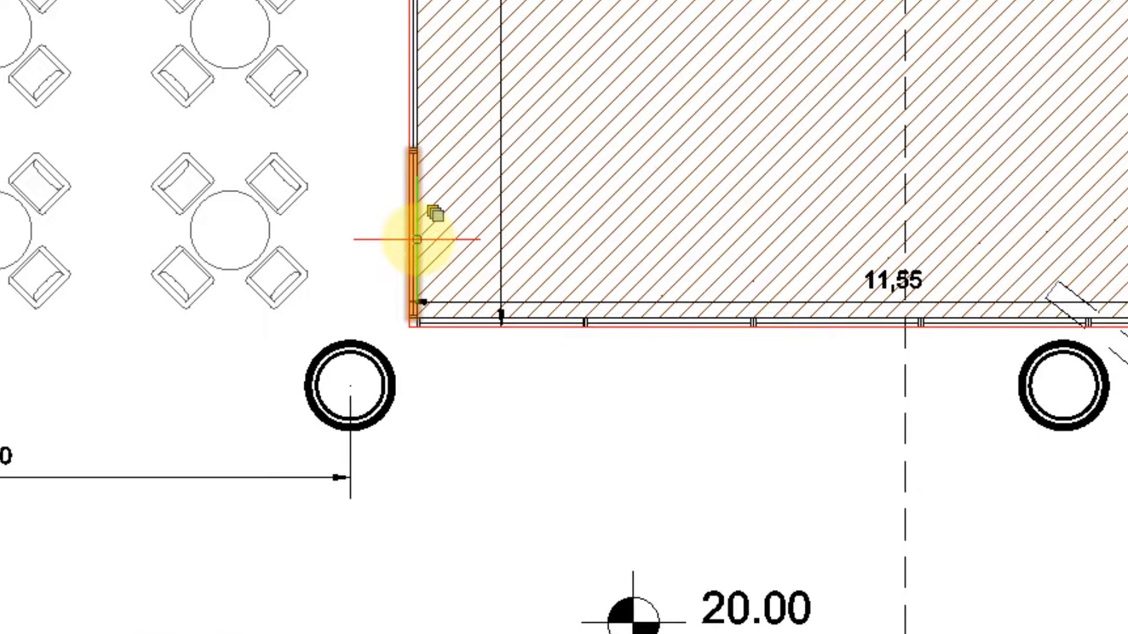
click(417, 239)
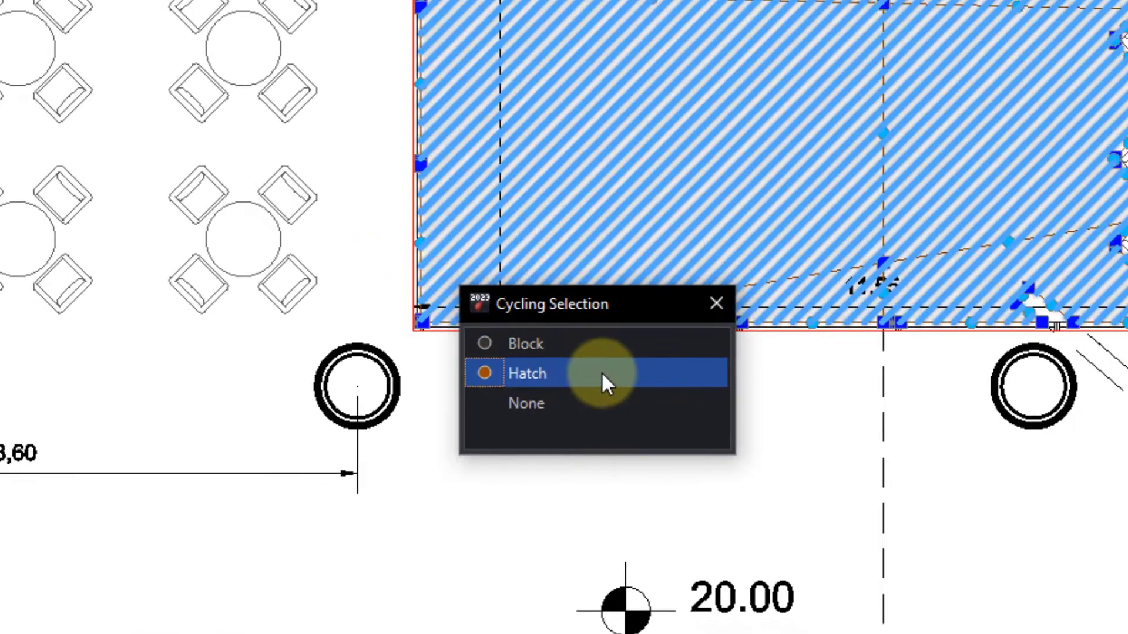
click(605, 382)
key(Escape)
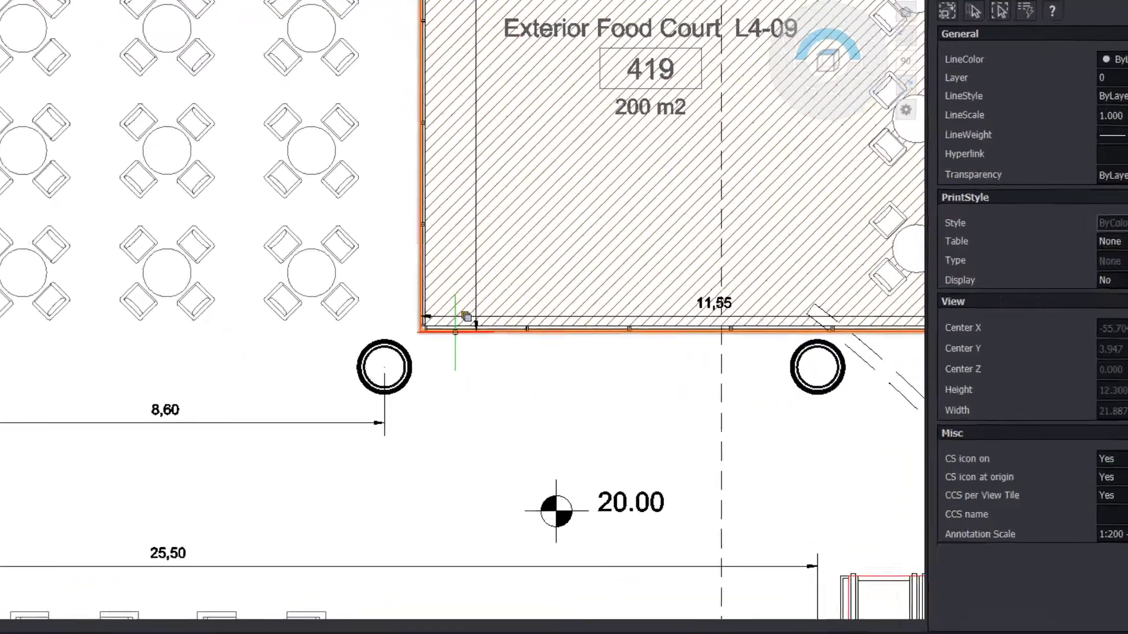
click(485, 369)
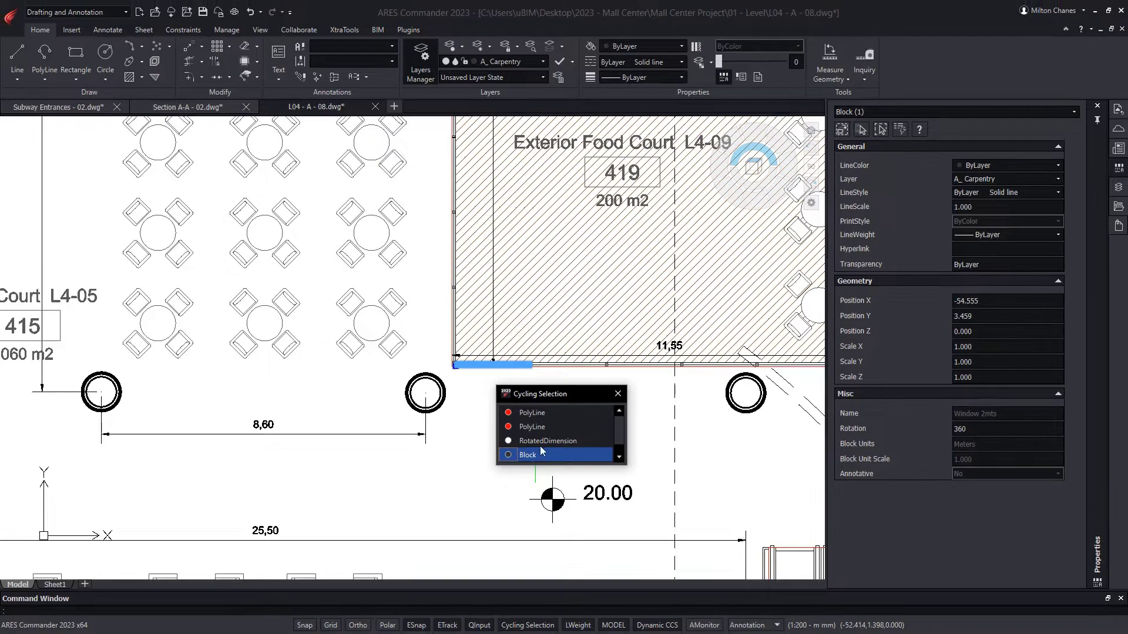
click(547, 440)
key(Escape)
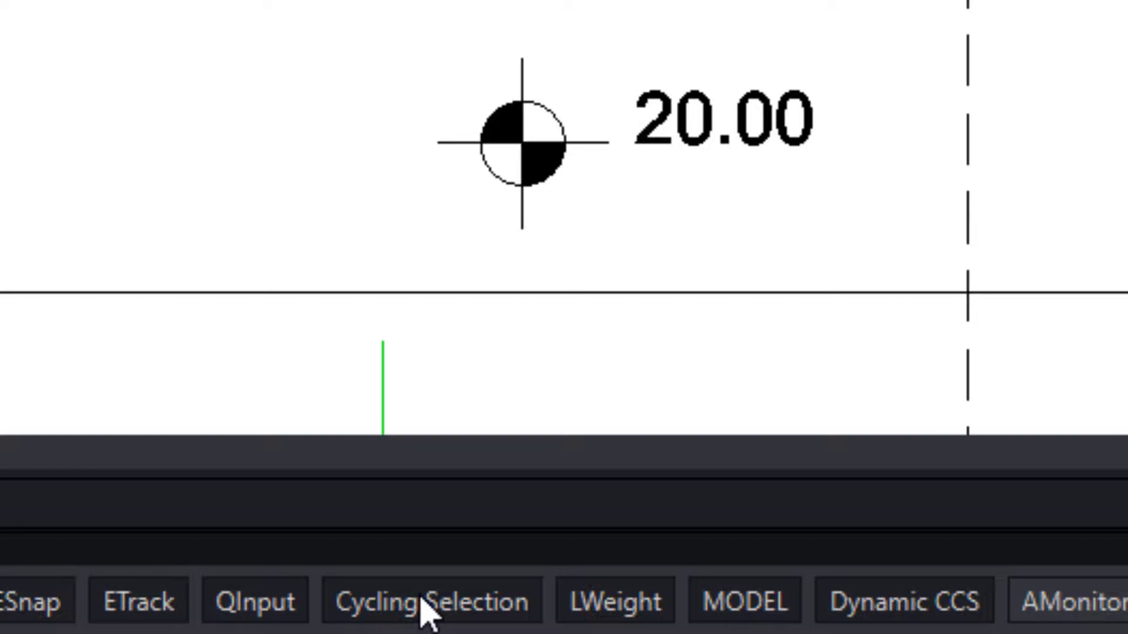
Toggle Cycling Selection with Ctrl+W and confirm its Entity Selection settings with OK
key(ctrl+w)
right_click(423, 612)
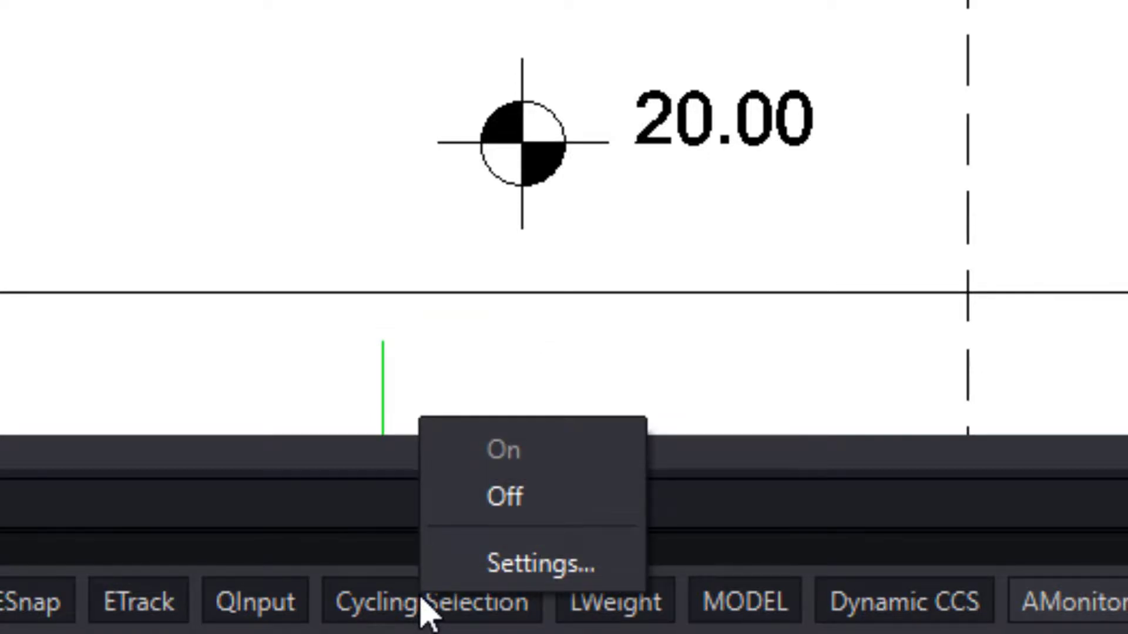
click(491, 571)
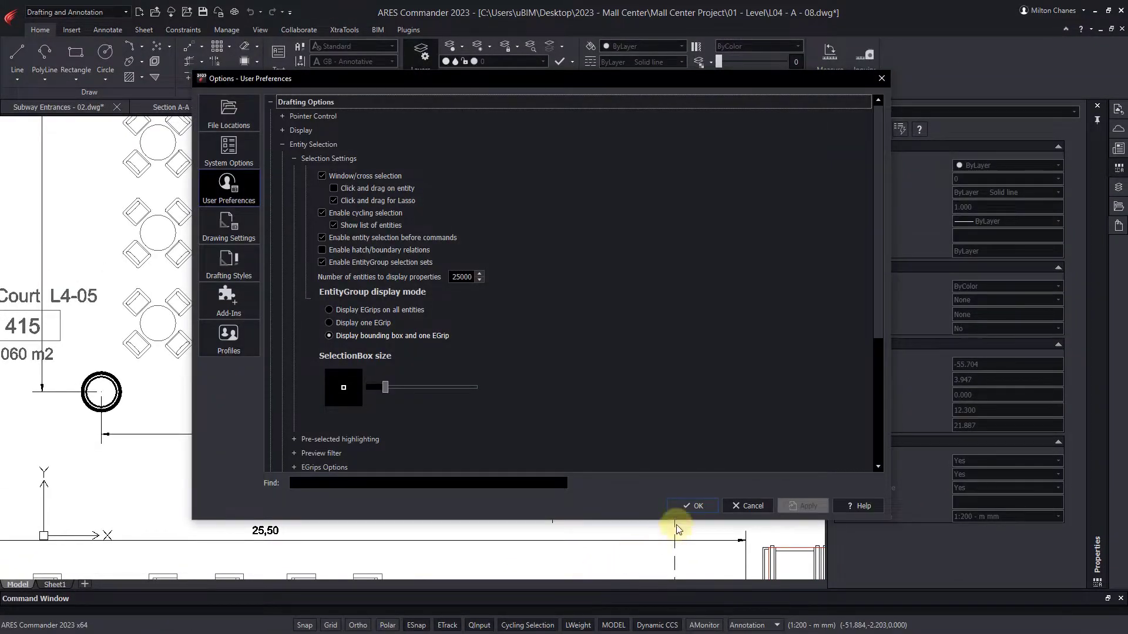
click(675, 524)
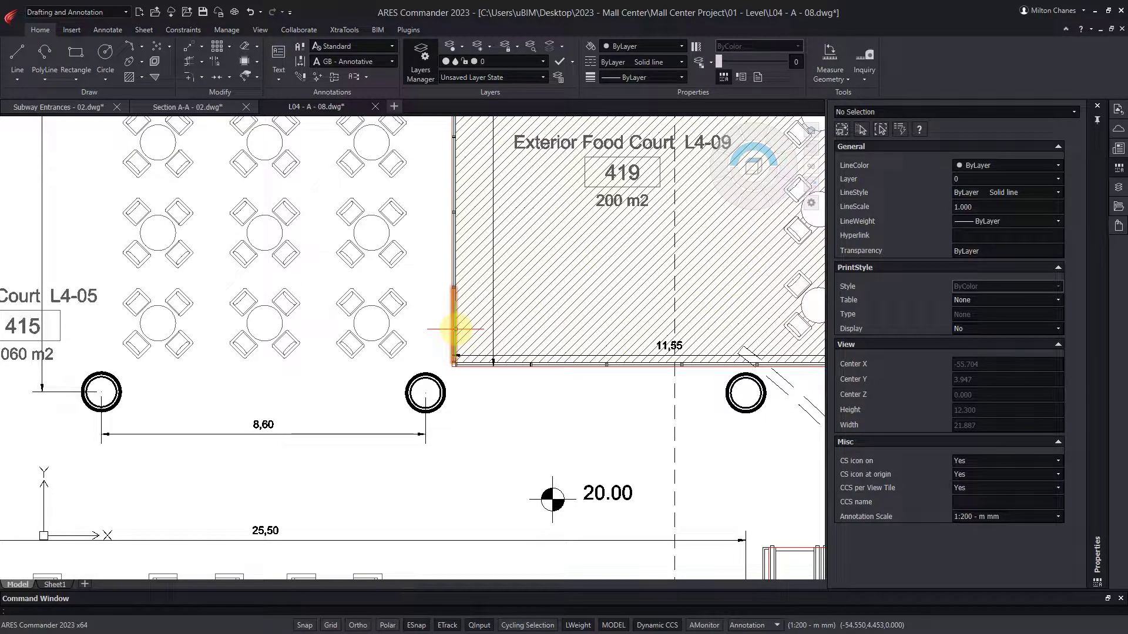
key(shift+space)
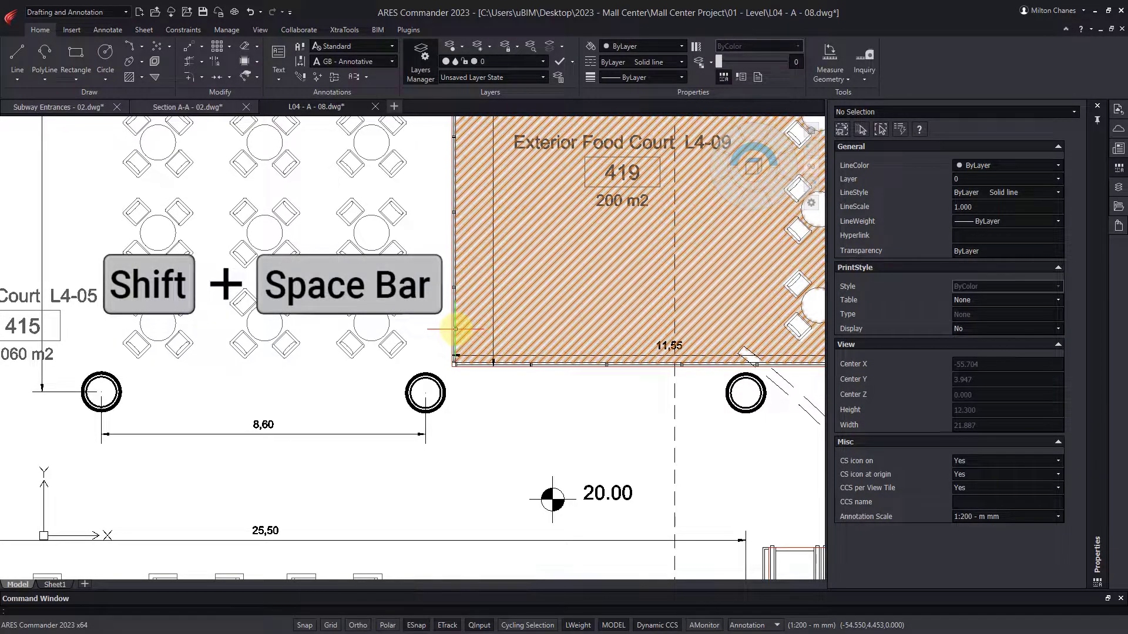
key(shift+space)
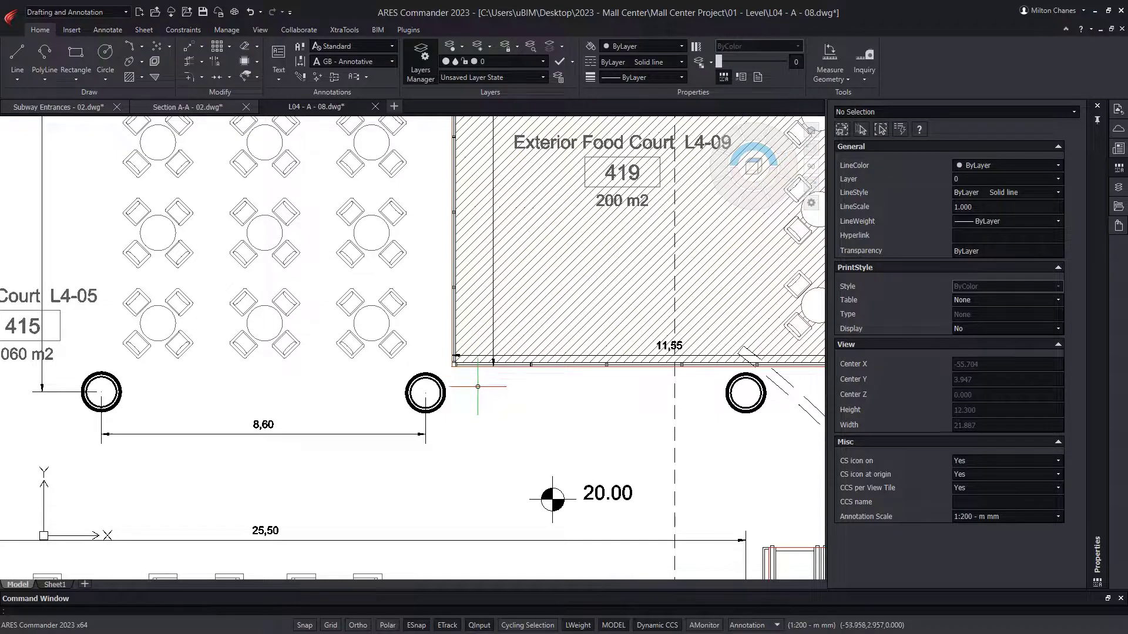
Window-select the stacked tables to reveal Block (12), then clear the selection
click(280, 363)
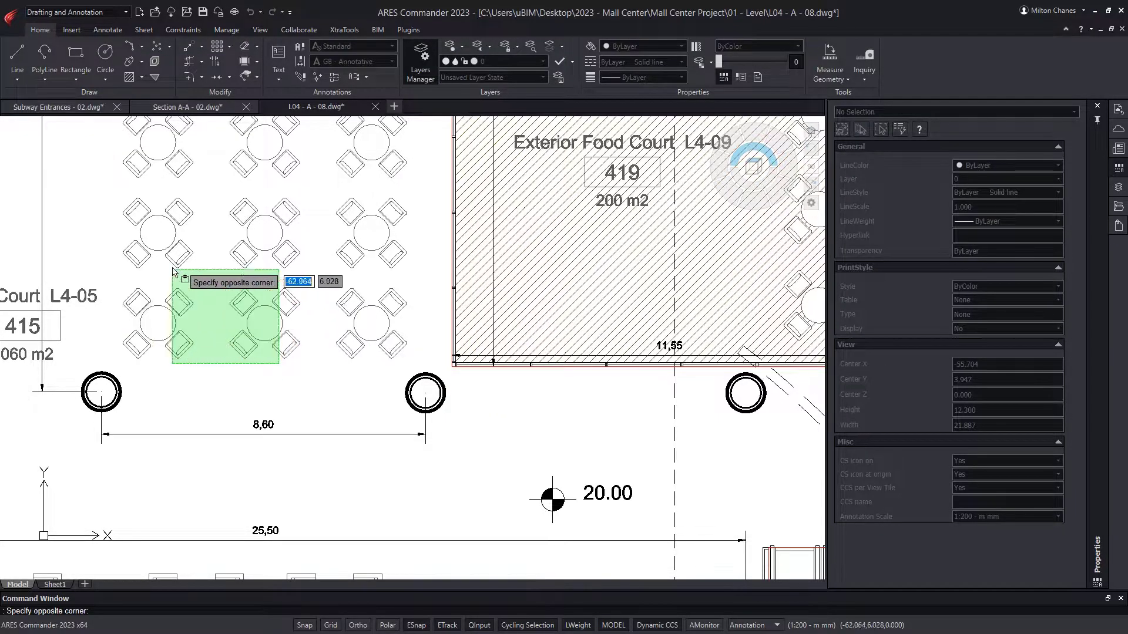
click(153, 202)
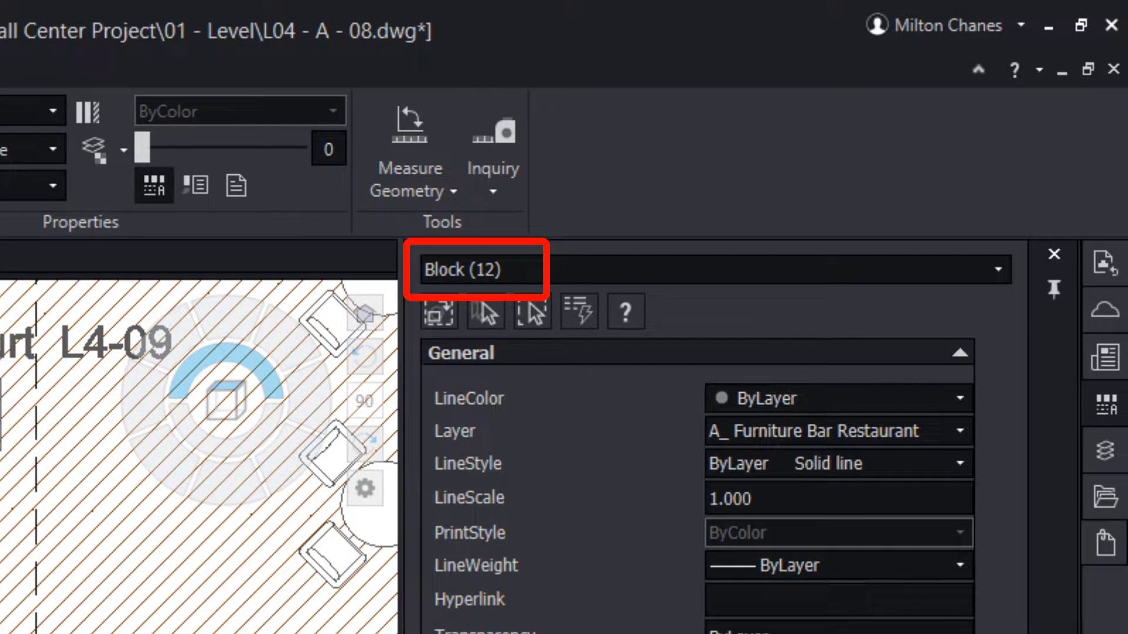
key(Escape)
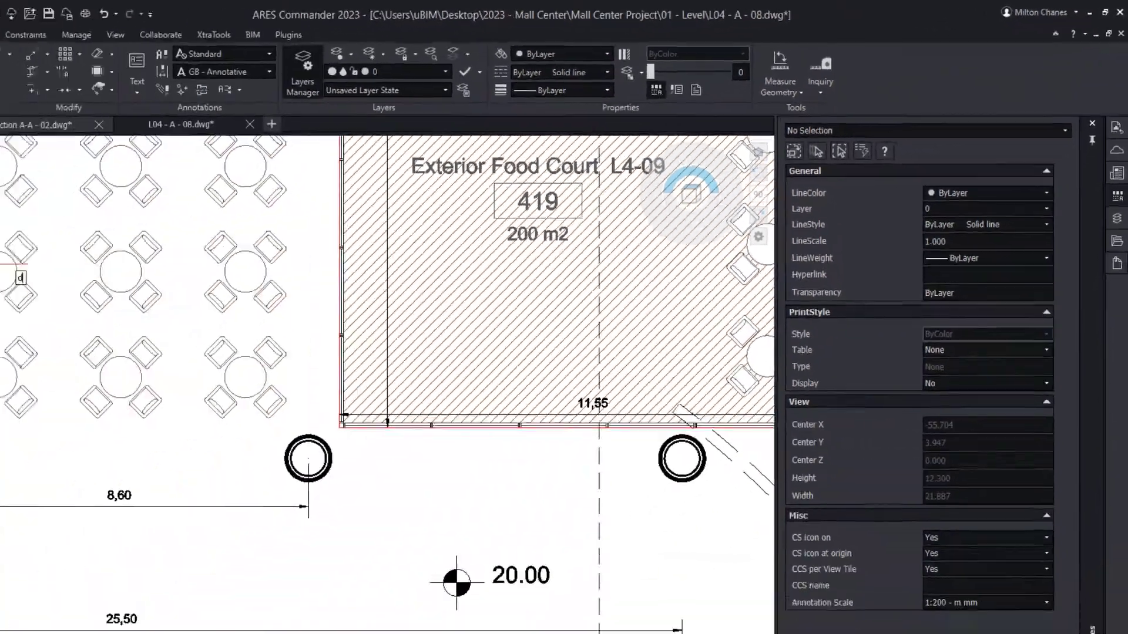
text(d)
text(c)
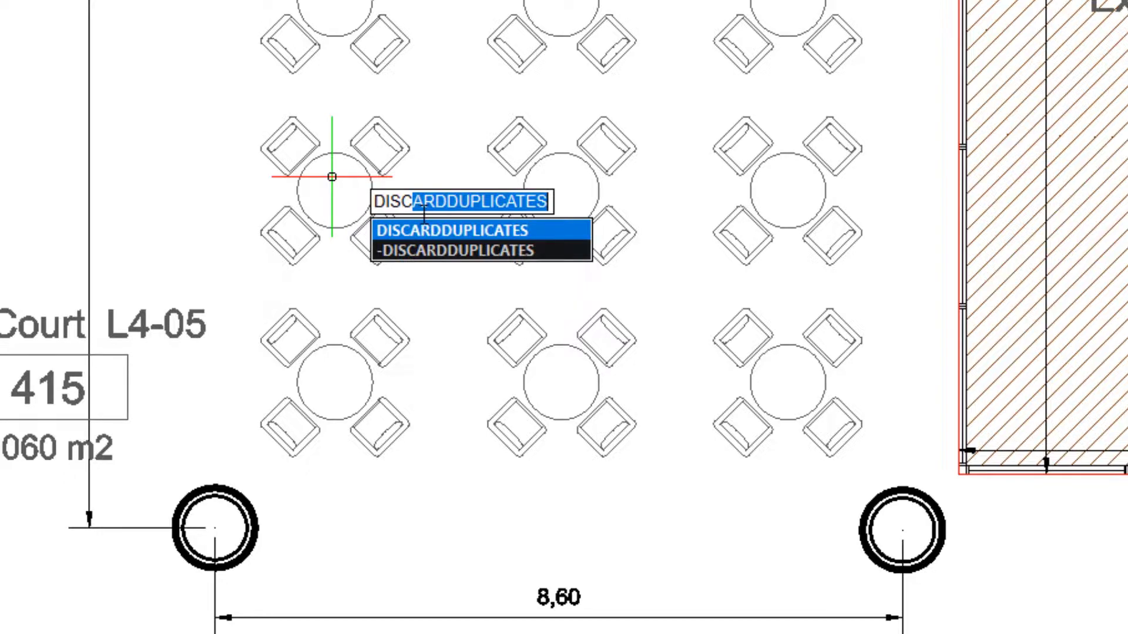
Run DISCARDDUPLICATES on the four table groups and confirm them
click(437, 231)
click(559, 118)
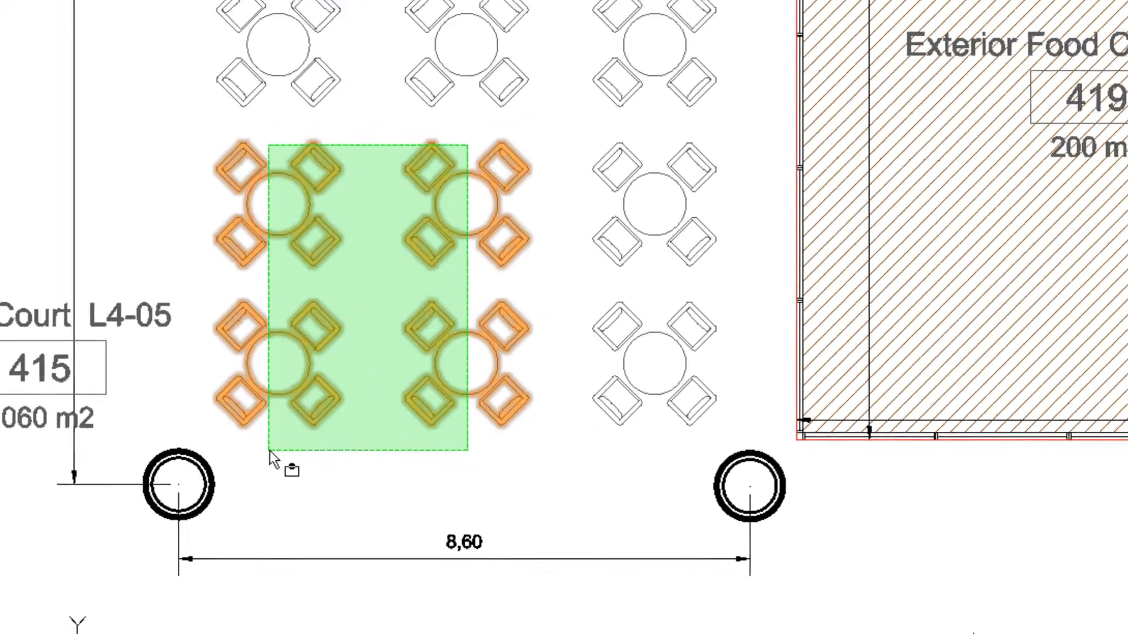
click(155, 375)
key(Return)
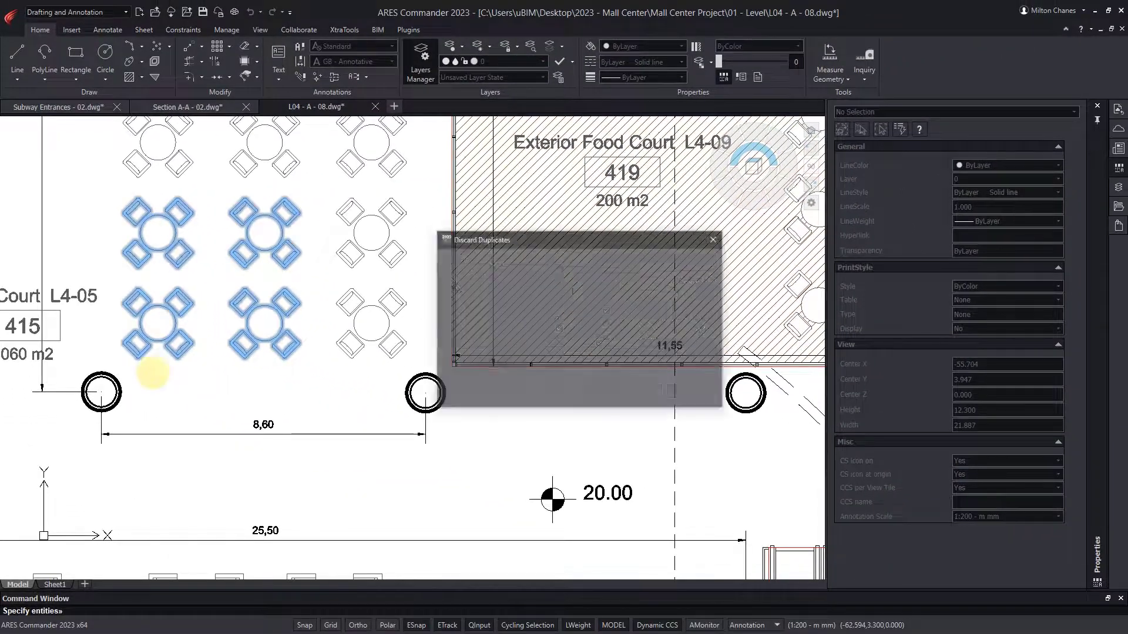